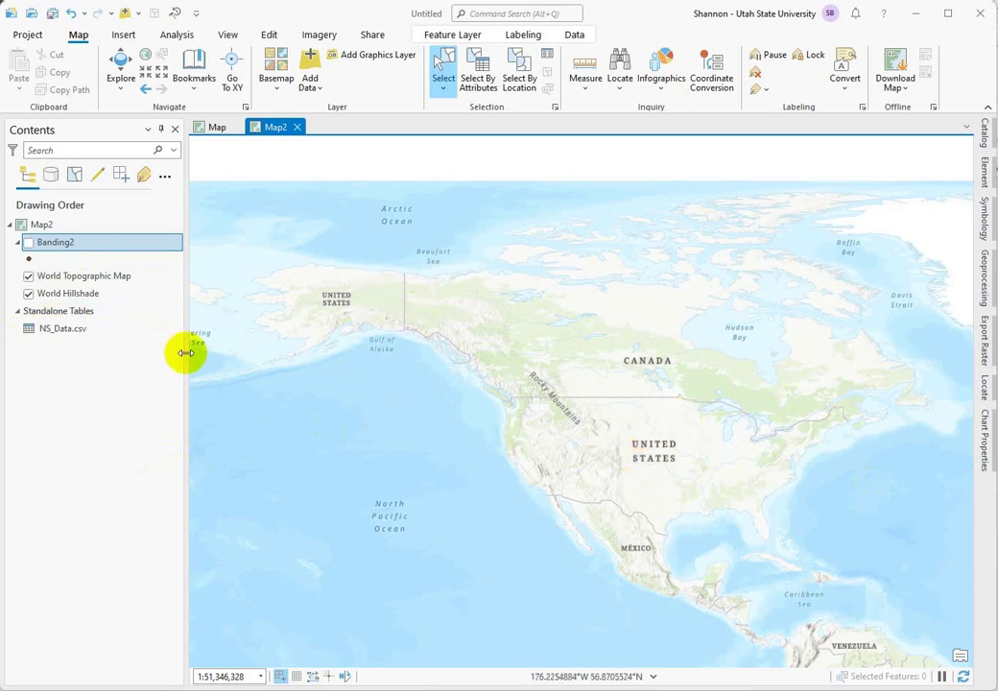
- Set up Display XY Data for NS_Data.csv using B_LON_DD and B_LAT_DD, with output named Banding3
{"action": "right_click", "coordinate": [54, 332]}
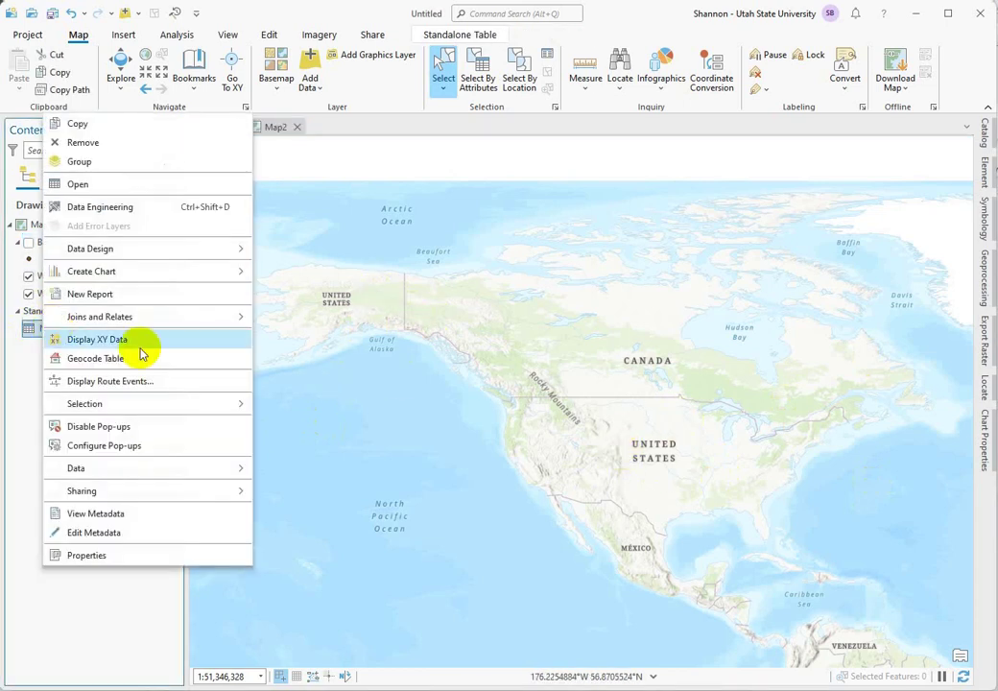
{"action": "left_click", "coordinate": [104, 341]}
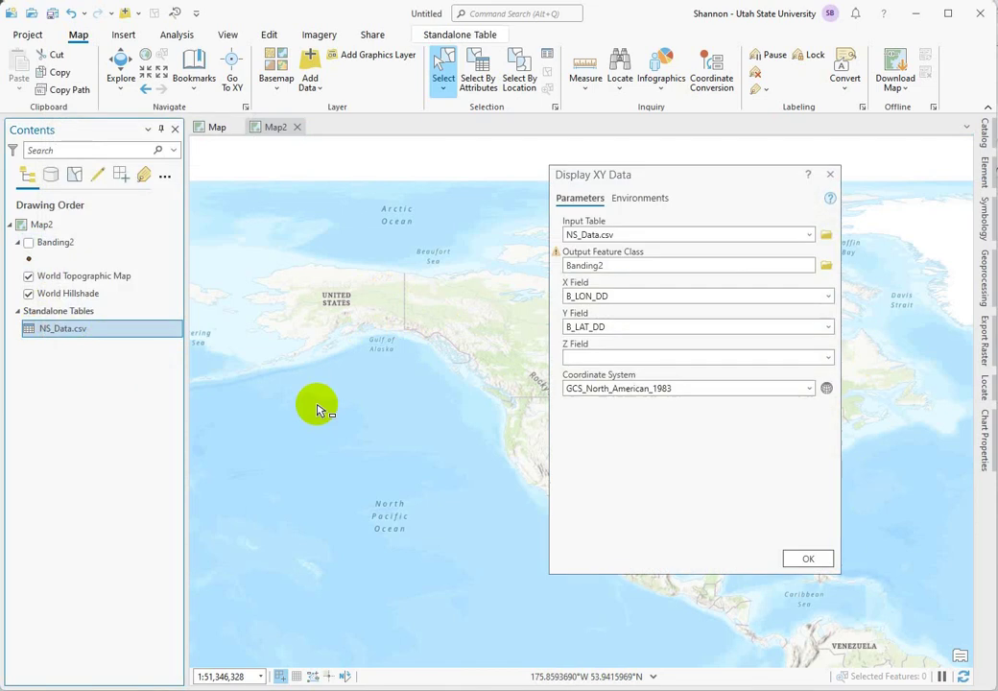
{"action": "left_click", "coordinate": [608, 269]}
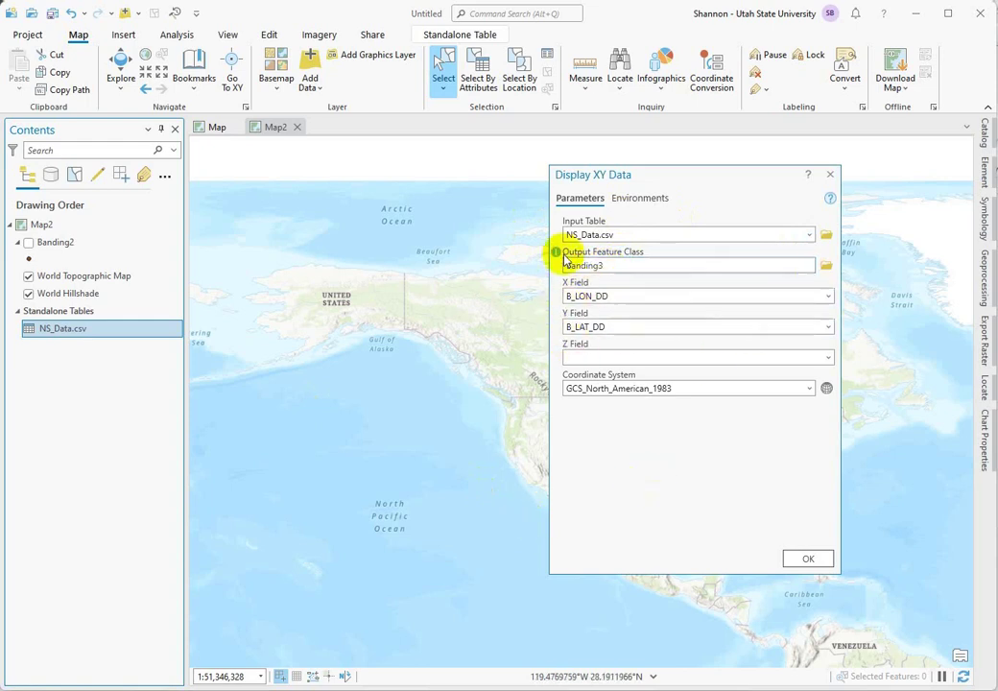
- Browse the output coordinate systems to Projected > Continental > North America
{"action": "left_click", "coordinate": [827, 388]}
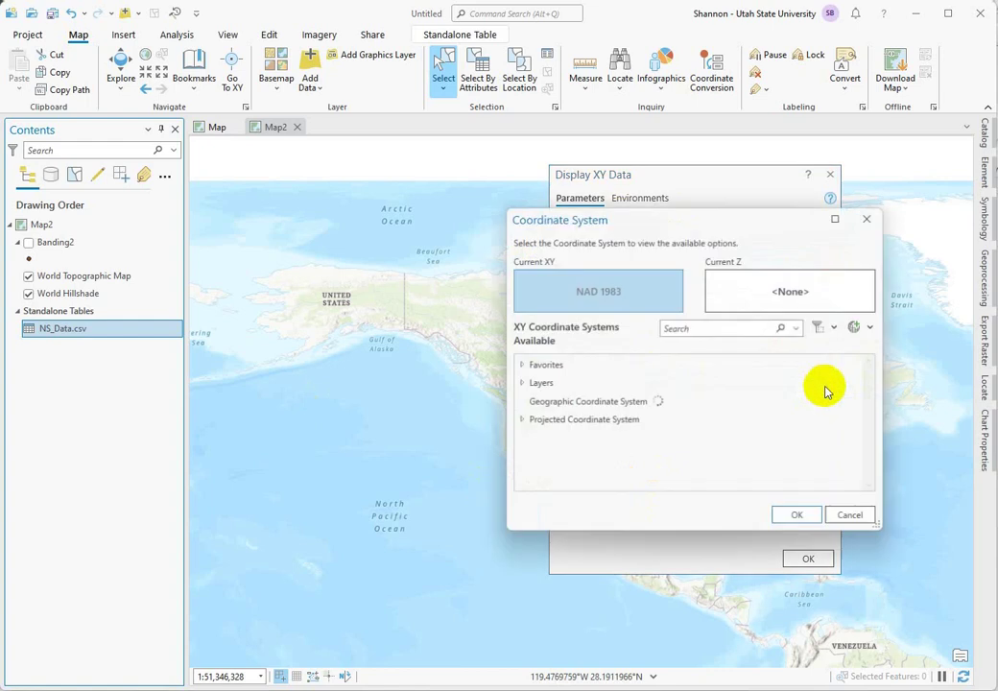
{"action": "left_click", "coordinate": [519, 364]}
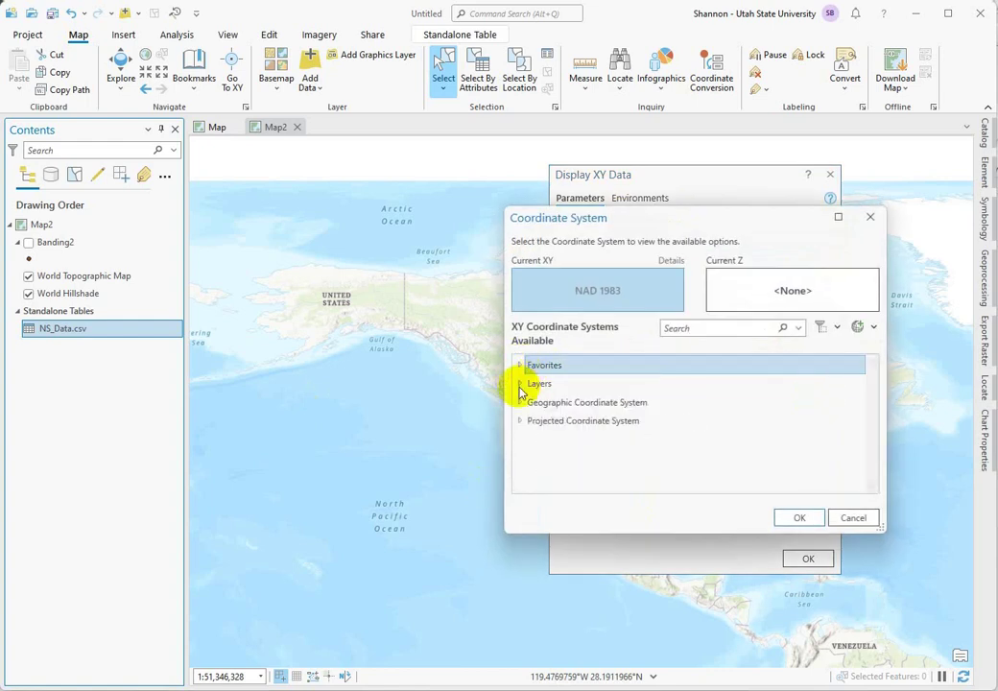
{"action": "left_click", "coordinate": [519, 384]}
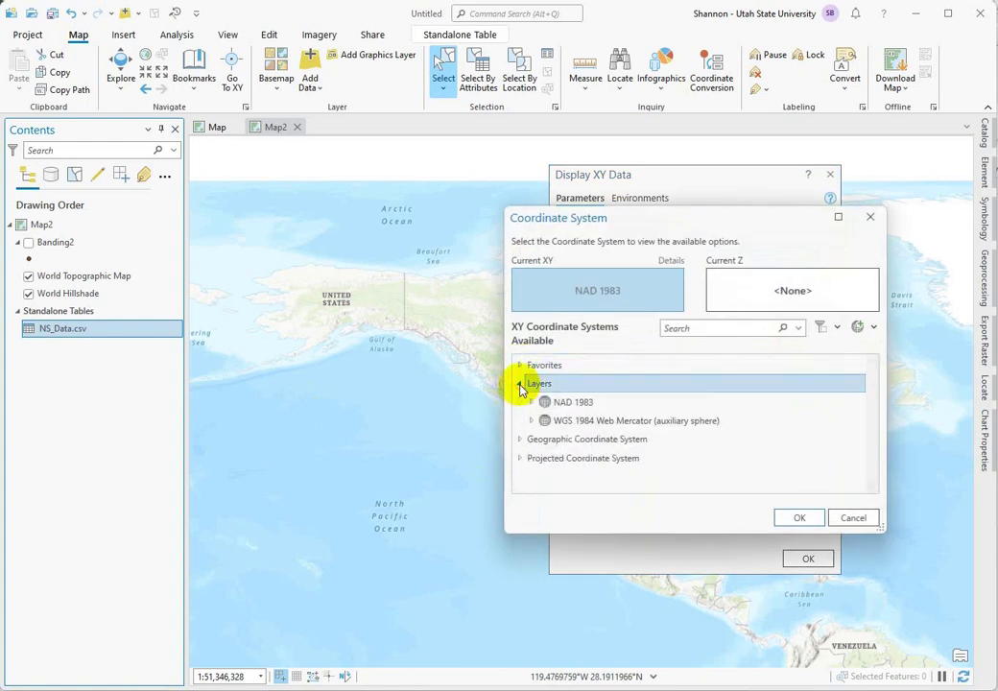
{"action": "left_click", "coordinate": [519, 458]}
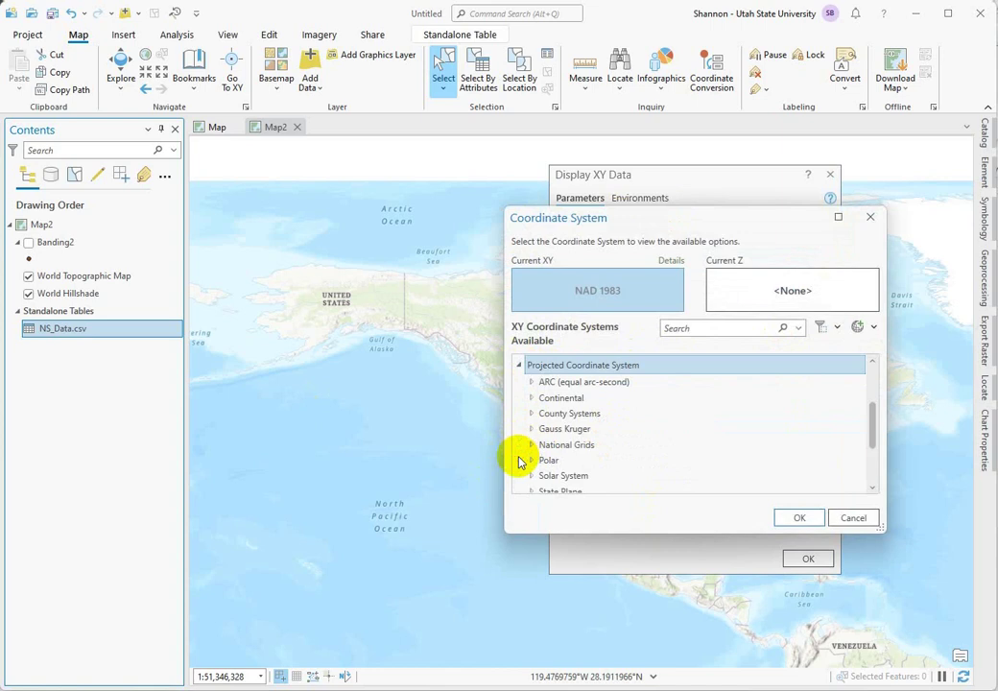
{"action": "left_click", "coordinate": [533, 398]}
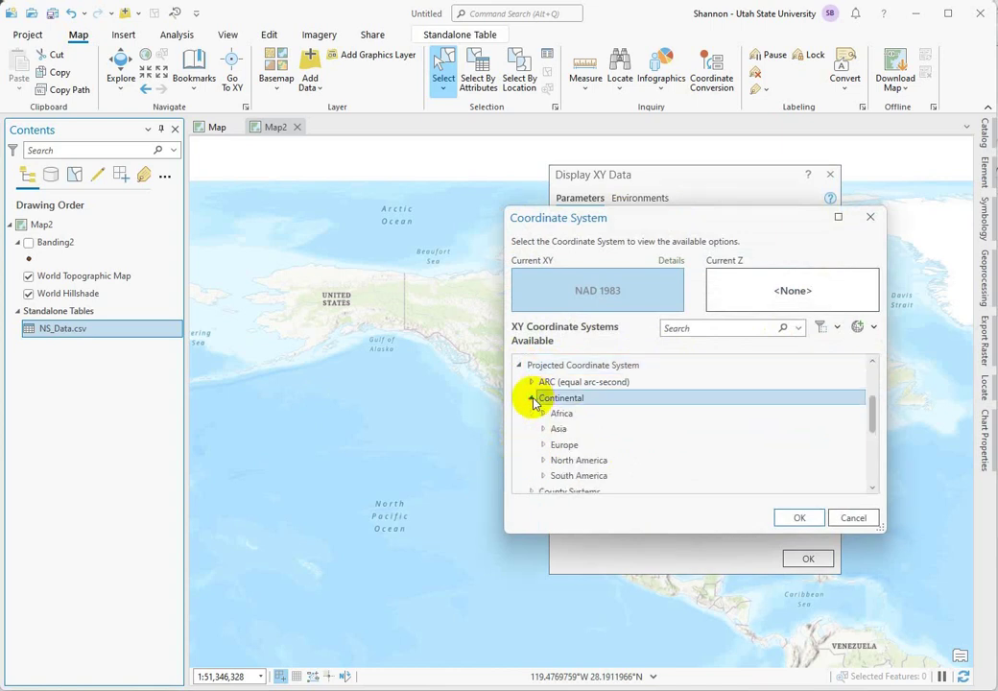
{"action": "left_click", "coordinate": [542, 461]}
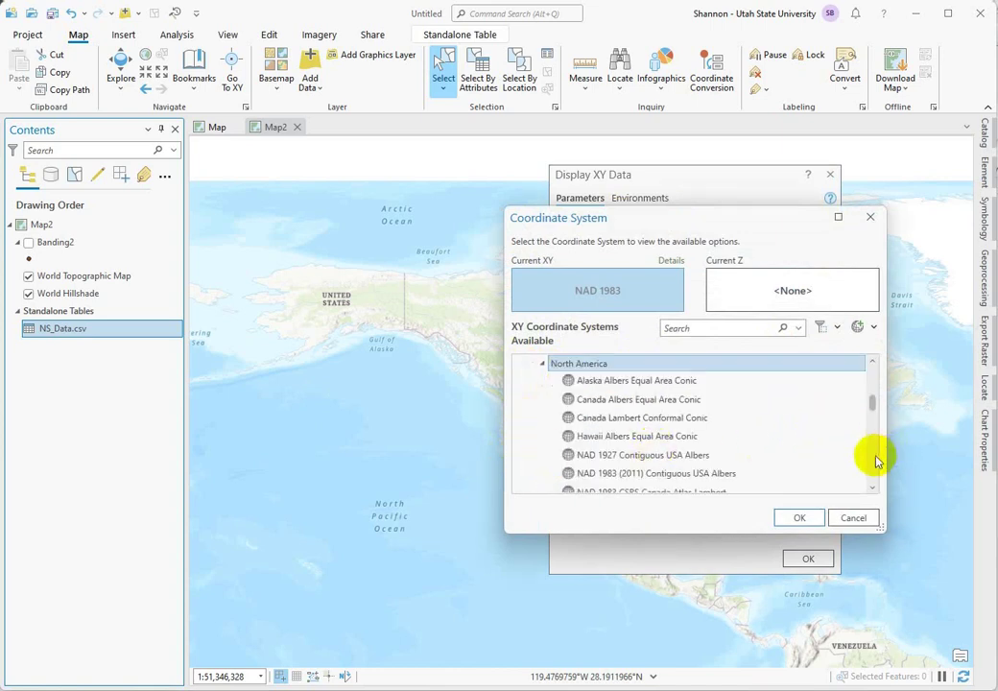
- Choose North America Equidistant Conic for the output and run the XY-to-points conversion
{"action": "scroll", "coordinate": [875, 462], "scroll_direction": "down", "scroll_amount": 2}
{"action": "scroll", "coordinate": [875, 462], "scroll_direction": "down", "scroll_amount": 2}
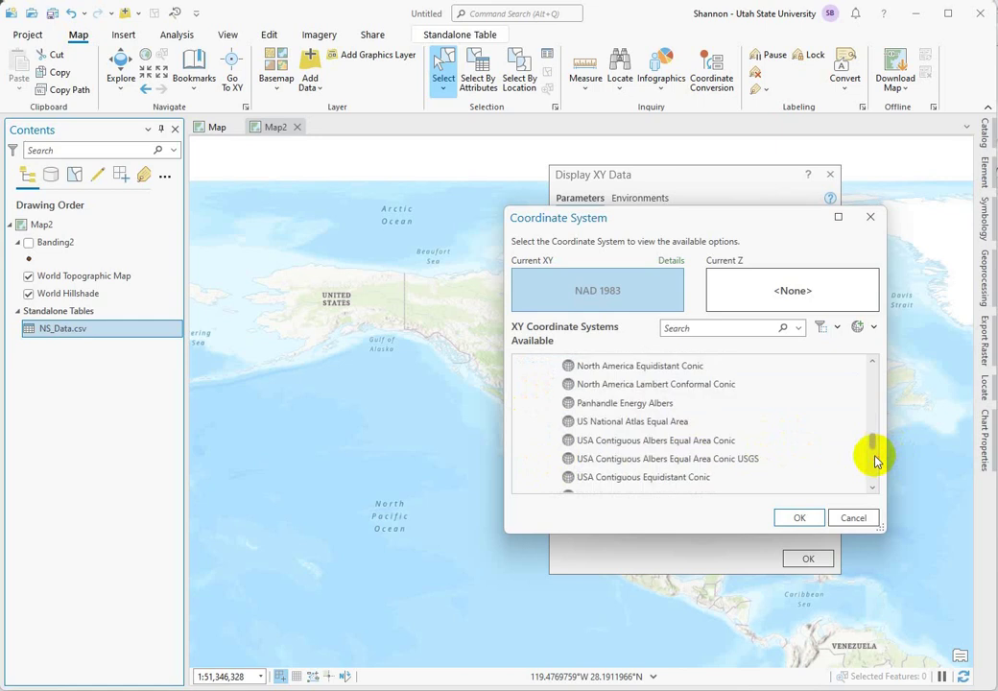
{"action": "left_click", "coordinate": [668, 477]}
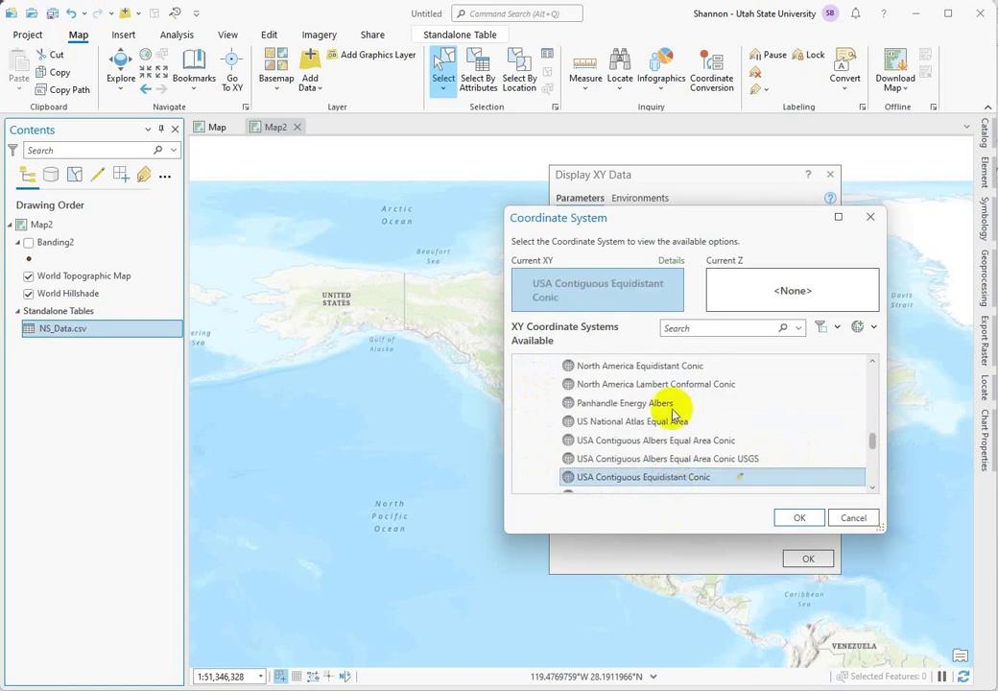
{"action": "left_click", "coordinate": [637, 365]}
{"action": "left_click", "coordinate": [799, 517]}
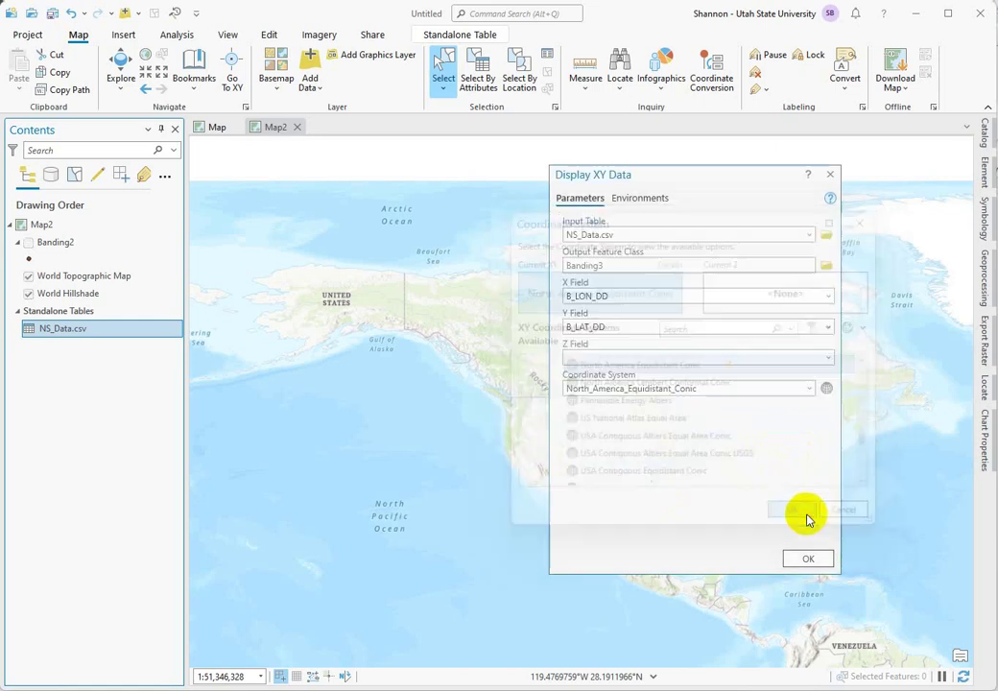
{"action": "left_click", "coordinate": [809, 560]}
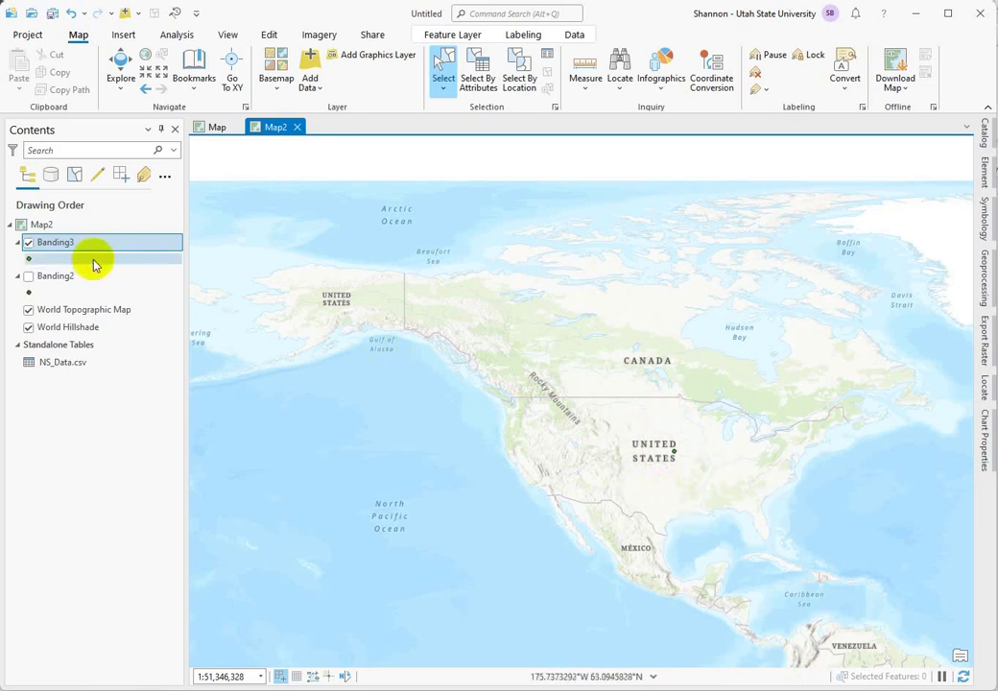
- Show the extent values in the Banding3 layer's properties
{"action": "right_click", "coordinate": [54, 245]}
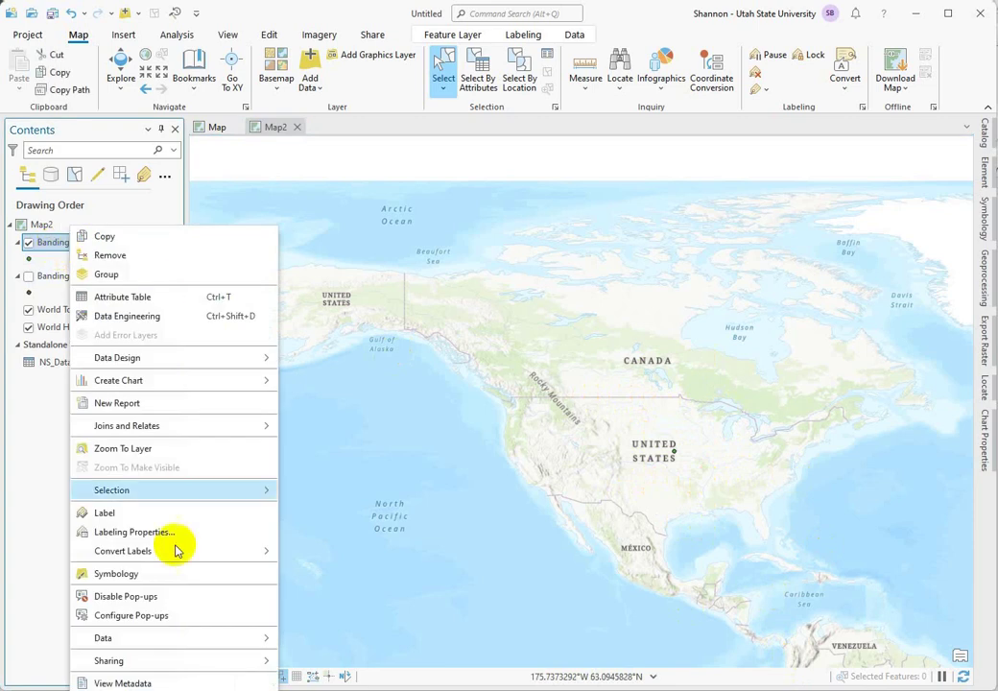
{"action": "left_click", "coordinate": [115, 687]}
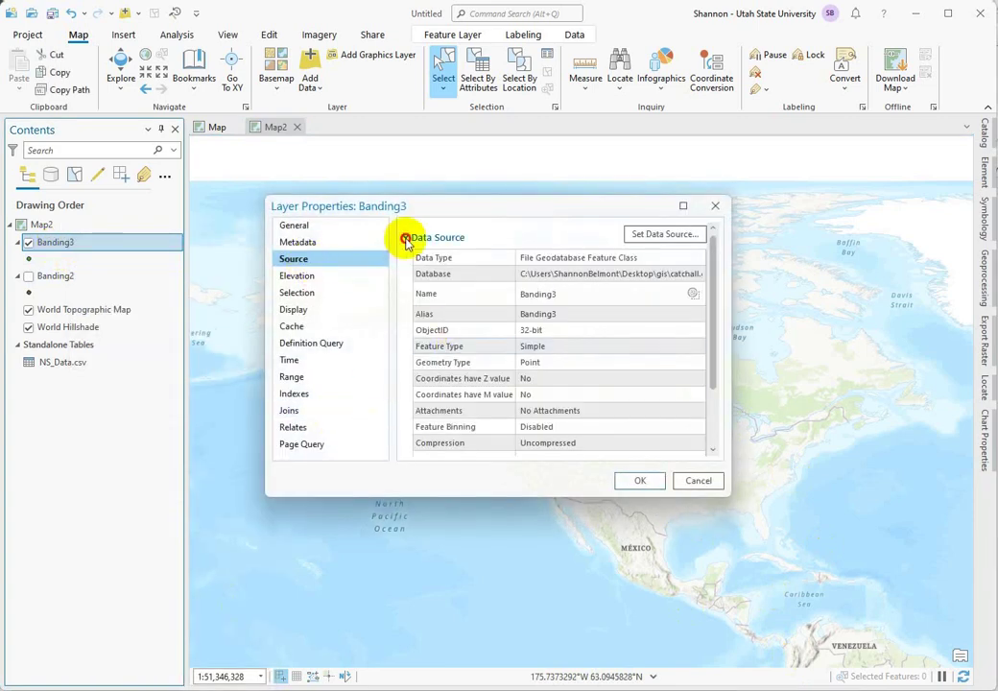
{"action": "left_click", "coordinate": [406, 239]}
{"action": "left_click", "coordinate": [407, 263]}
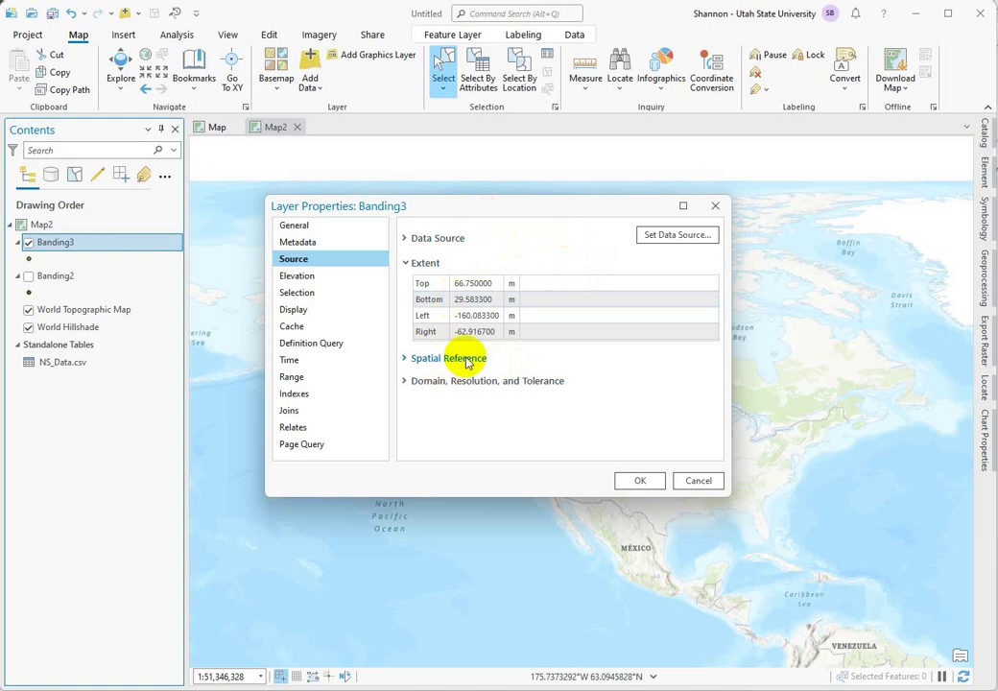
- Check the extent values (right -62.92, bottom 29.58) and domain limits, then close the properties
{"action": "left_click", "coordinate": [462, 330]}
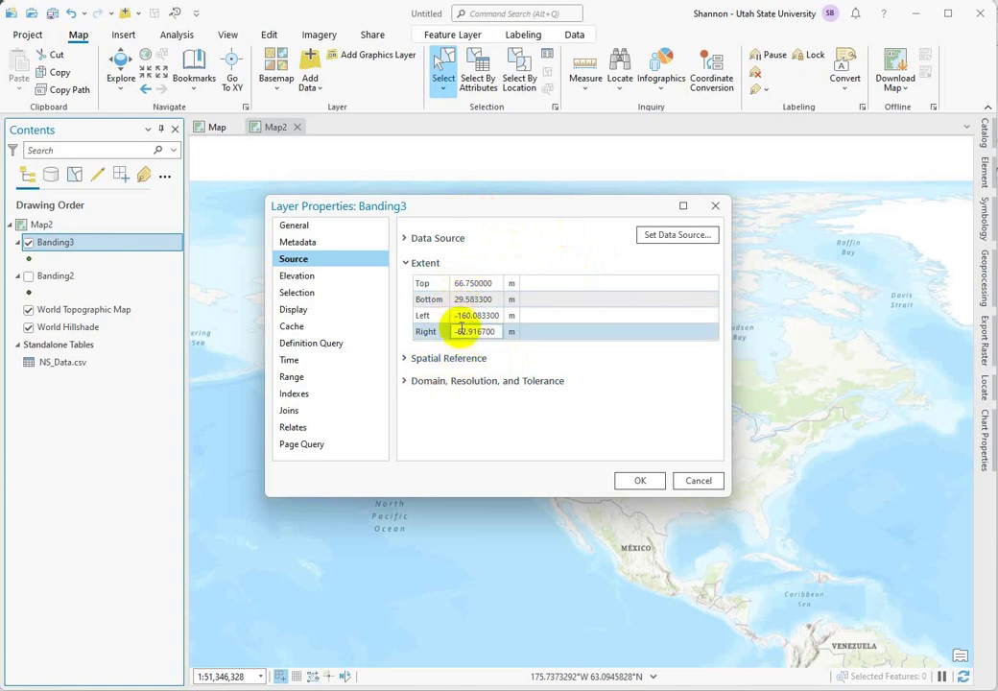
{"action": "left_click", "coordinate": [466, 298]}
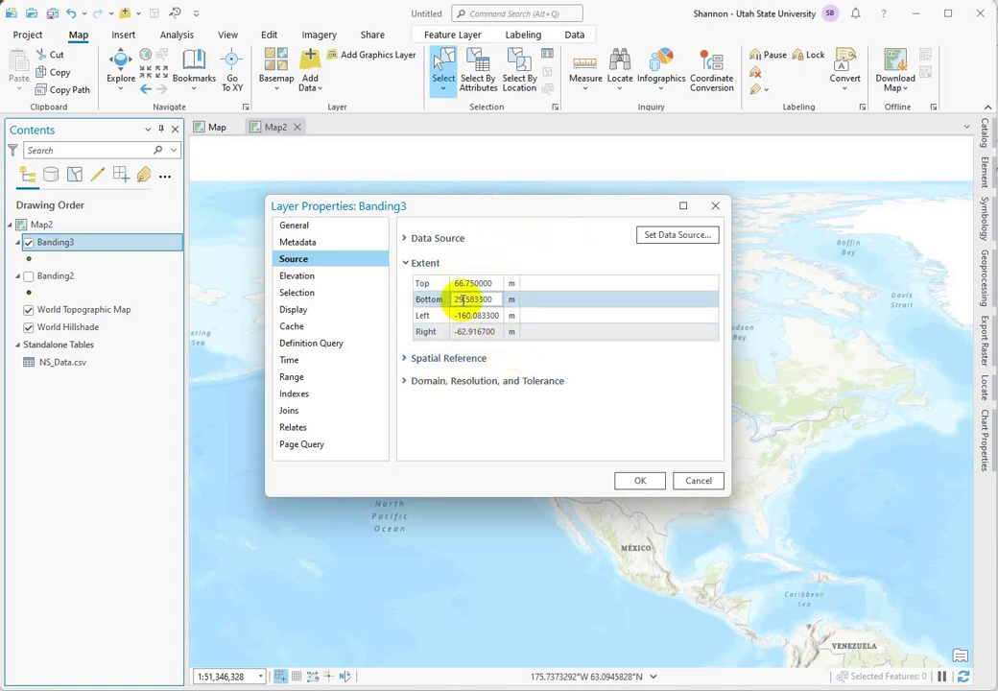
{"action": "left_click", "coordinate": [469, 284]}
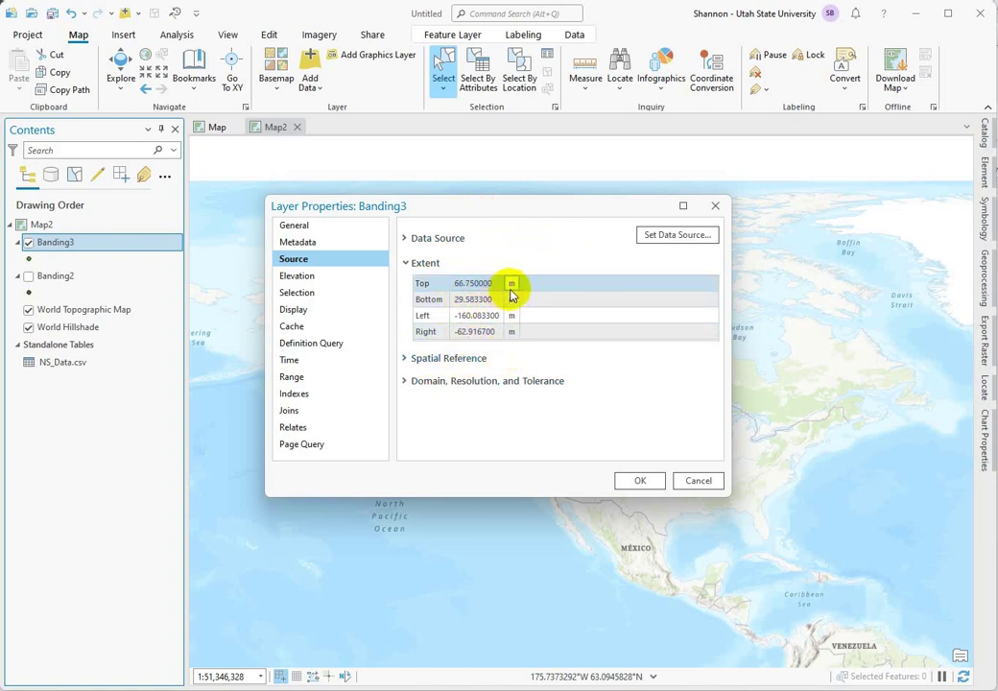
{"action": "left_click", "coordinate": [469, 332]}
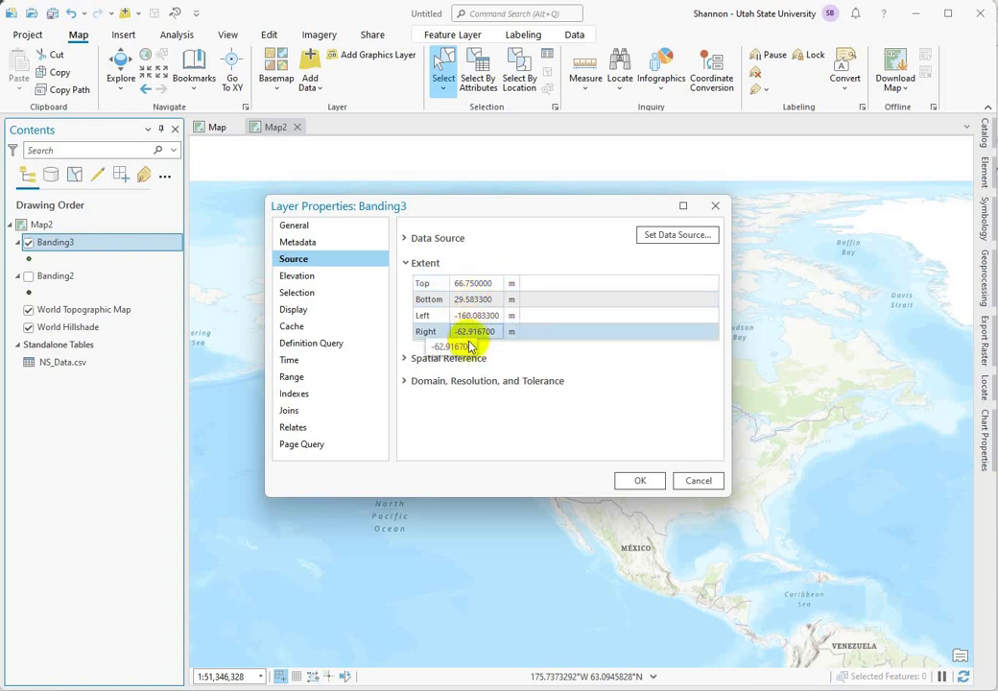
{"action": "left_click", "coordinate": [590, 382]}
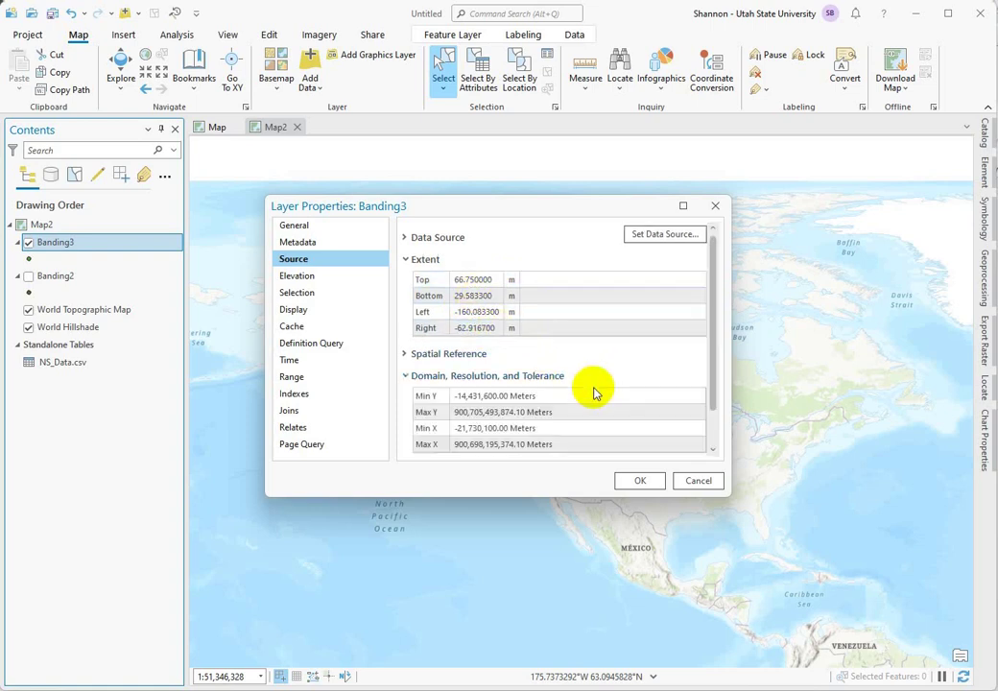
{"action": "left_click", "coordinate": [713, 205]}
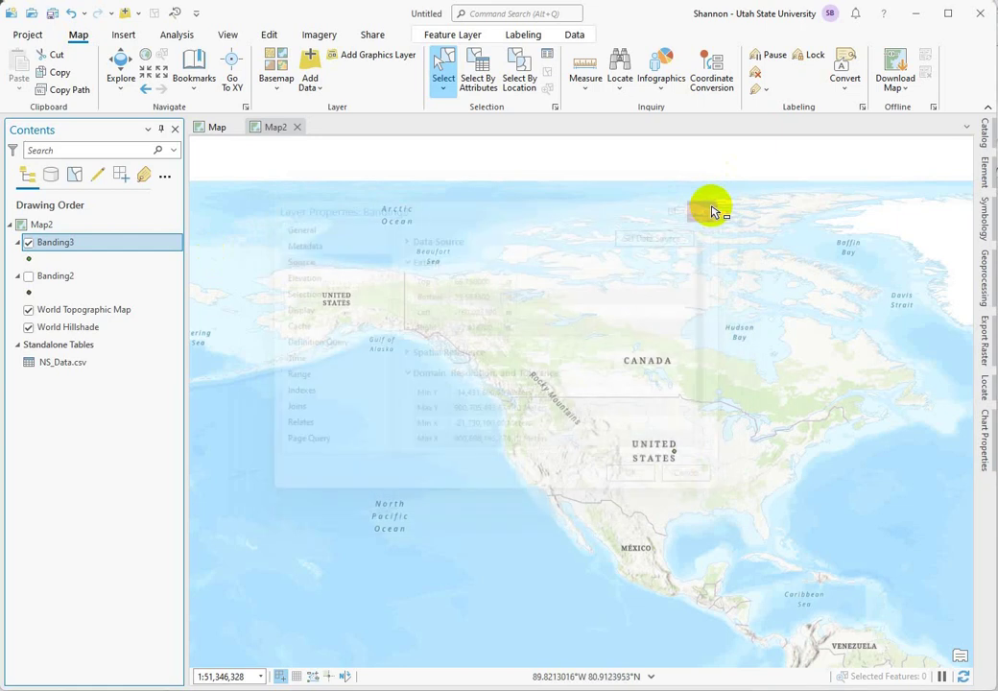
- Zoom Map2 to the Banding3 layer, filling the view at about 1:526
{"action": "right_click", "coordinate": [56, 244]}
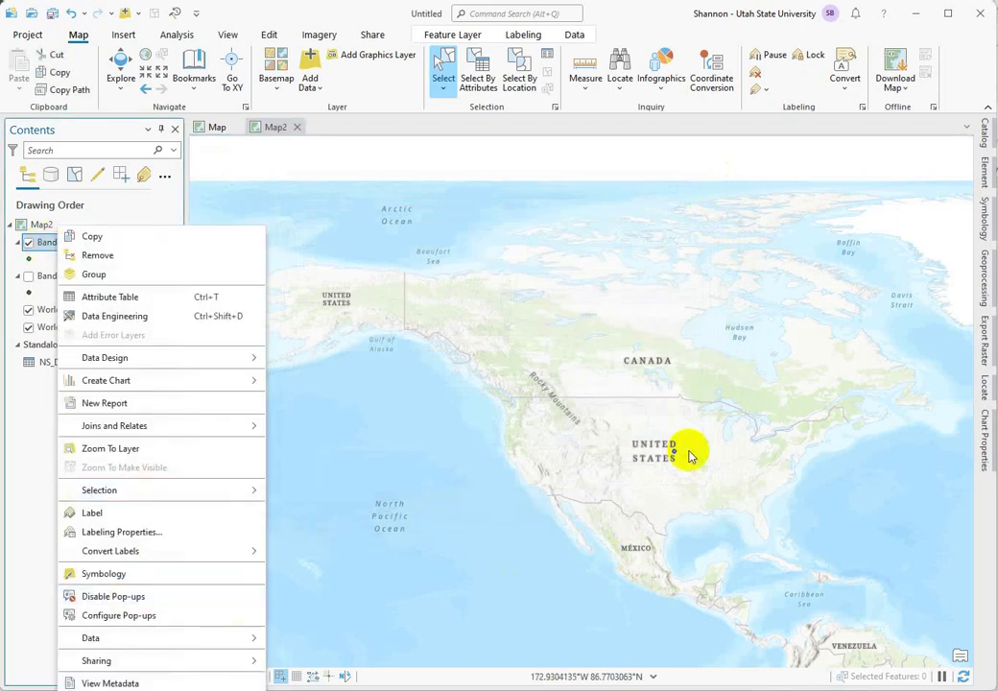
{"action": "left_click", "coordinate": [189, 448]}
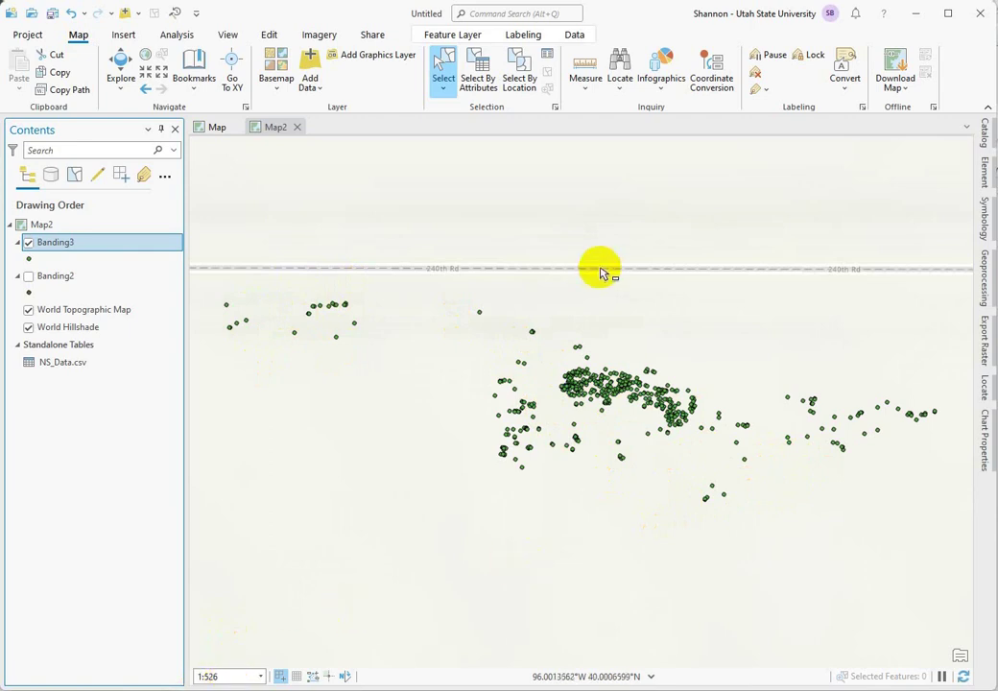
- Measure across the Banding3 points in metric units, finding a span of about 104.71 m
{"action": "left_click", "coordinate": [588, 65]}
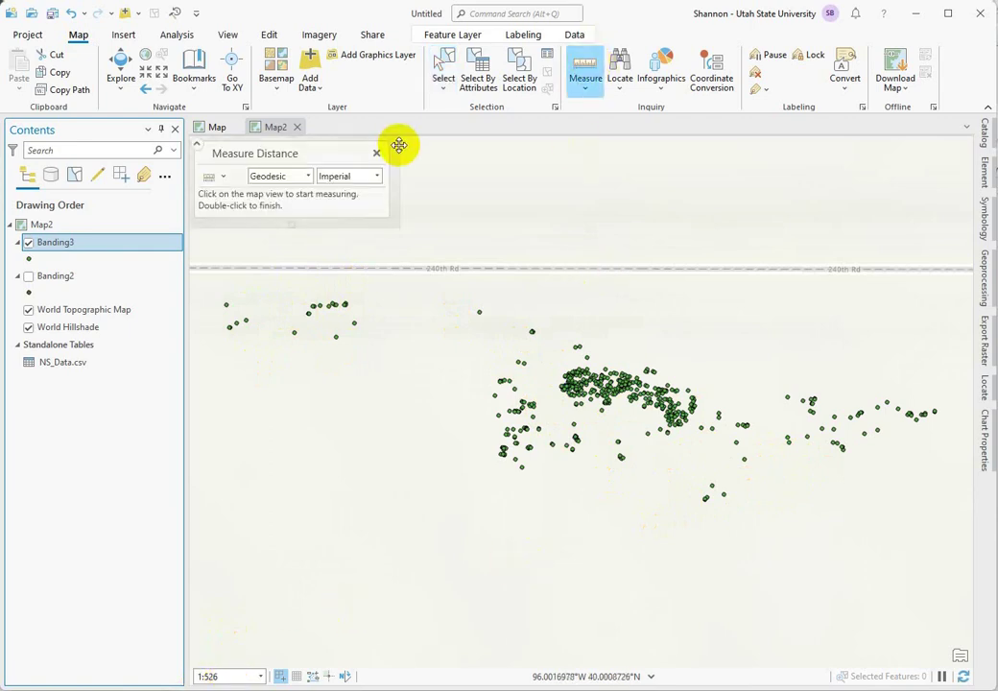
{"action": "left_click", "coordinate": [377, 177]}
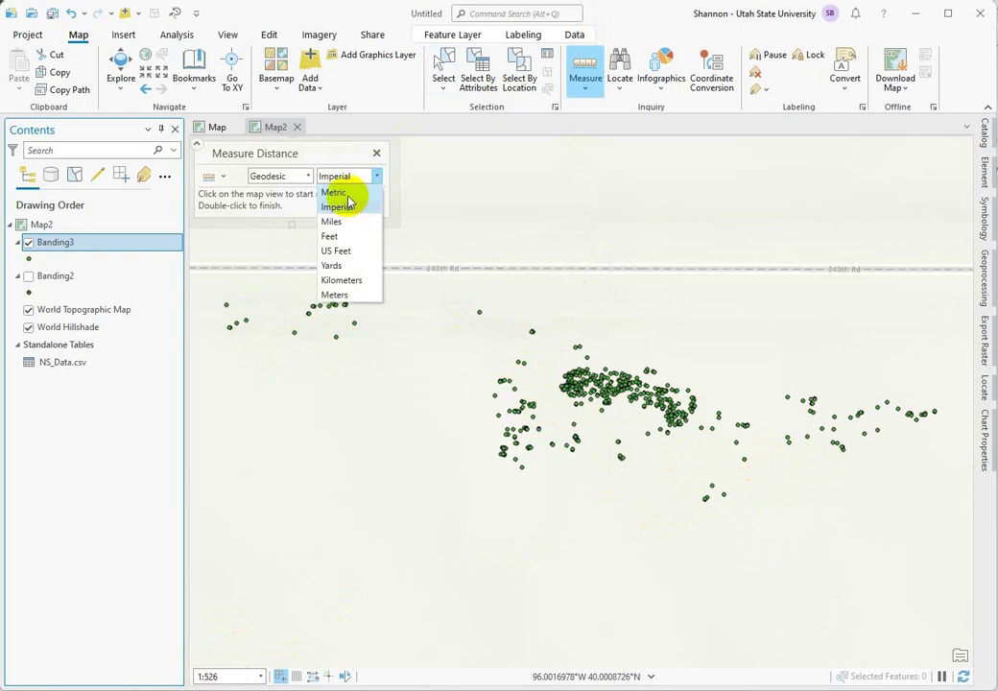
{"action": "left_click", "coordinate": [334, 193]}
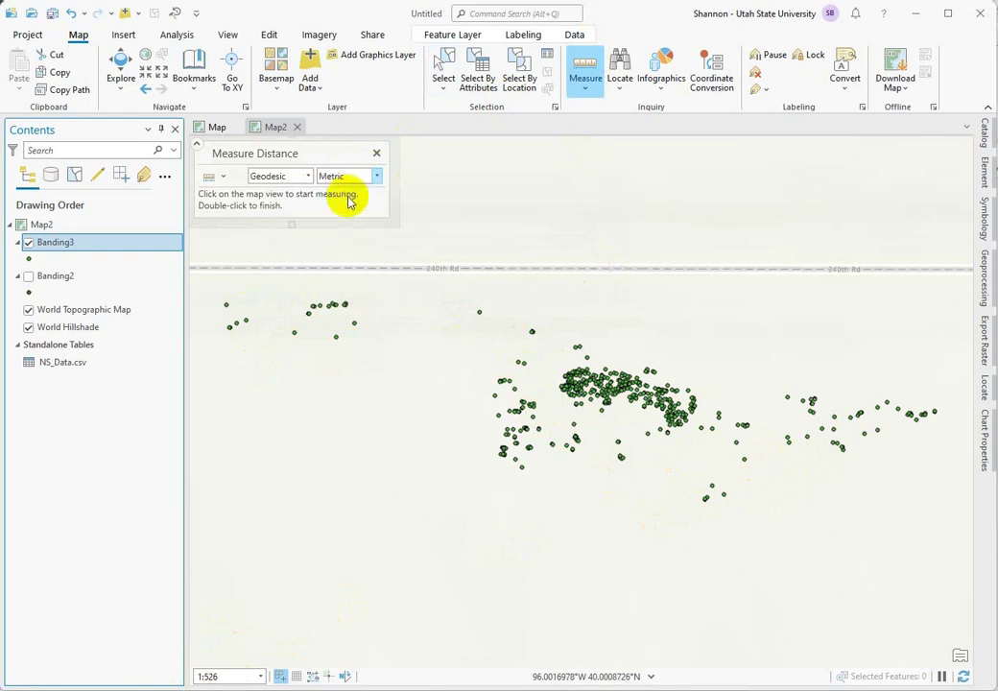
{"action": "left_click", "coordinate": [232, 305]}
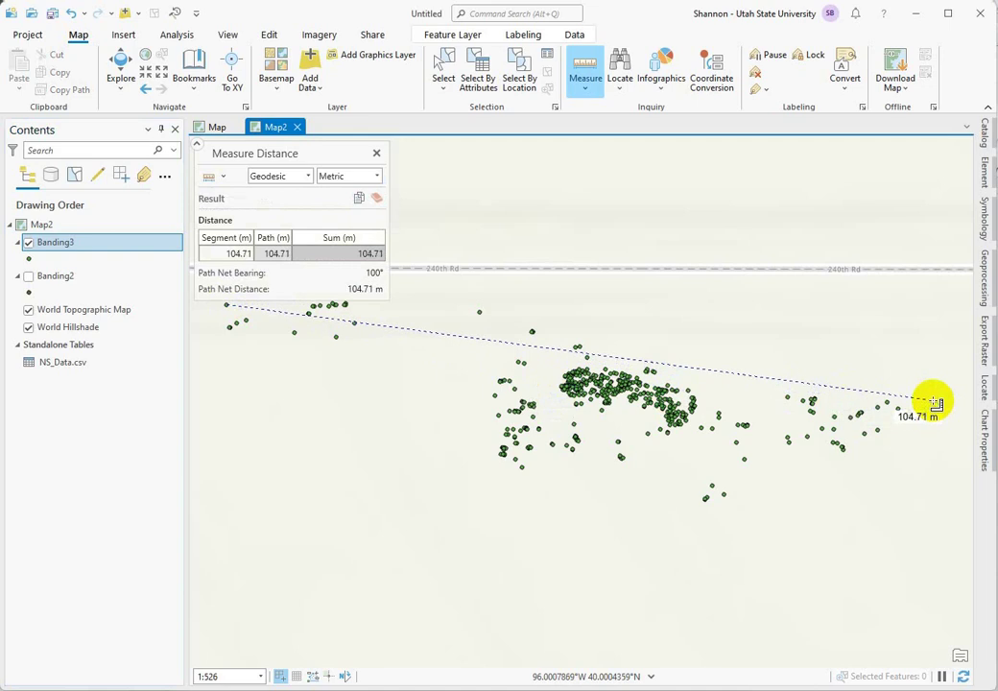
{"action": "left_click", "coordinate": [376, 154]}
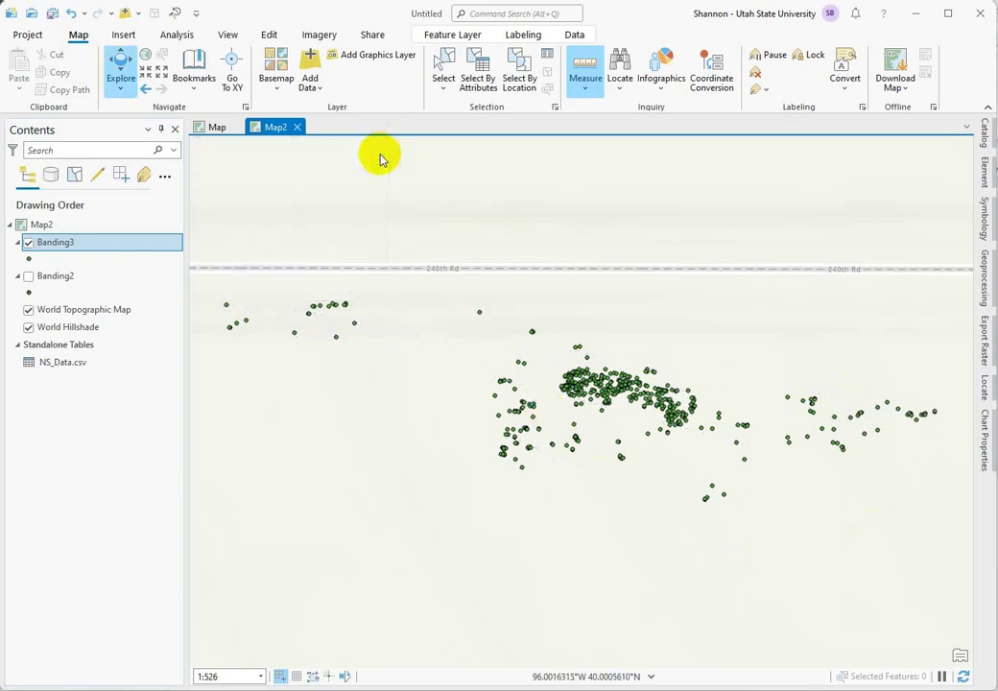
{"action": "right_click", "coordinate": [45, 246]}
{"action": "key", "text": "Escape"}
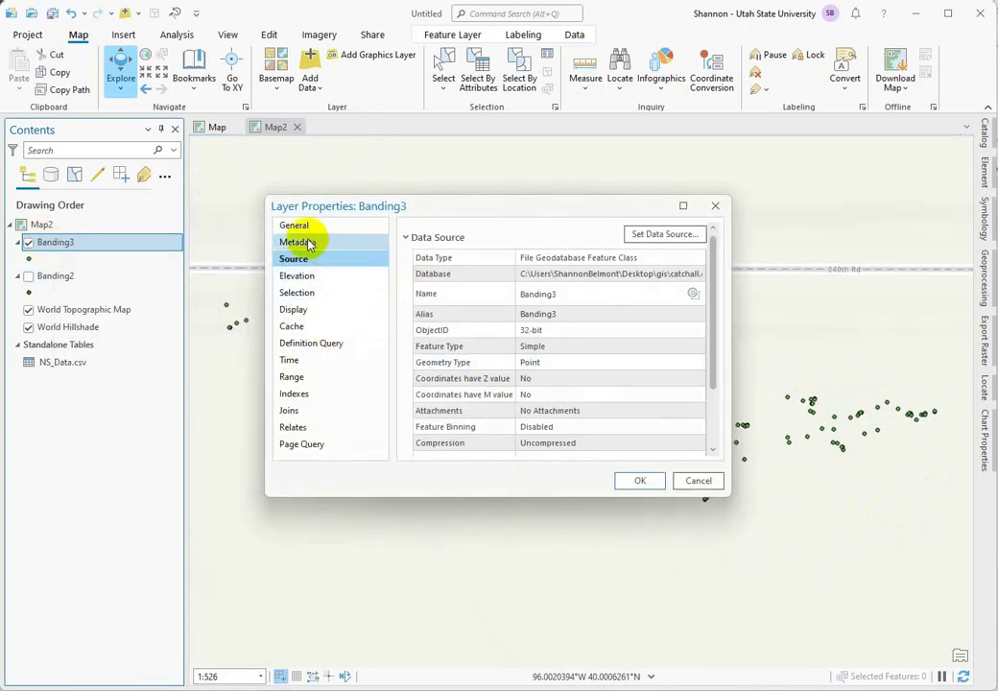
{"action": "left_click", "coordinate": [402, 239]}
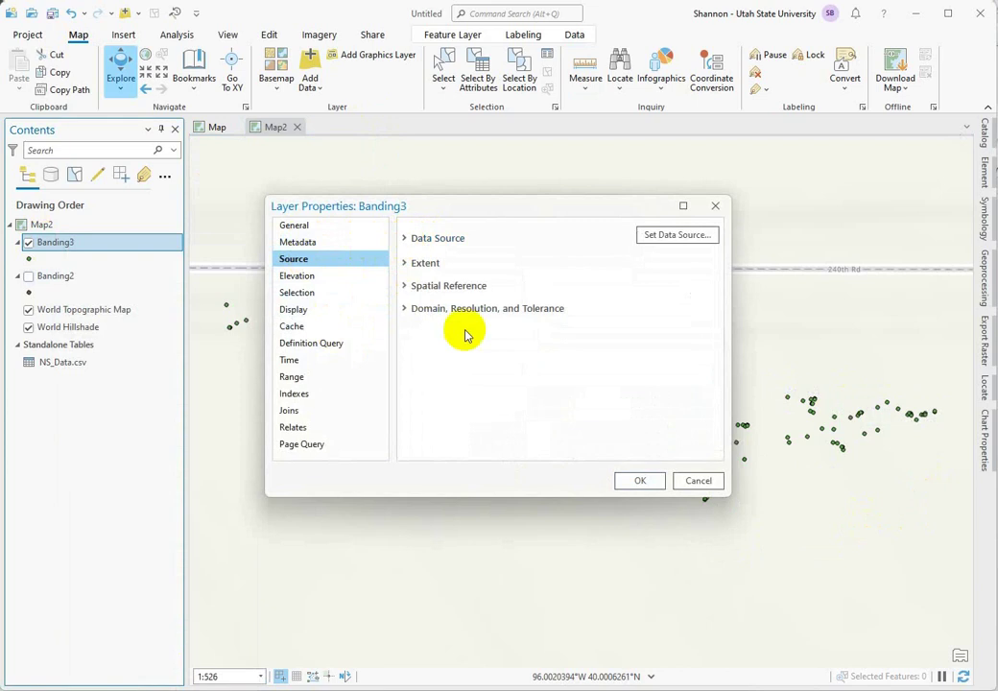
{"action": "left_click", "coordinate": [404, 264]}
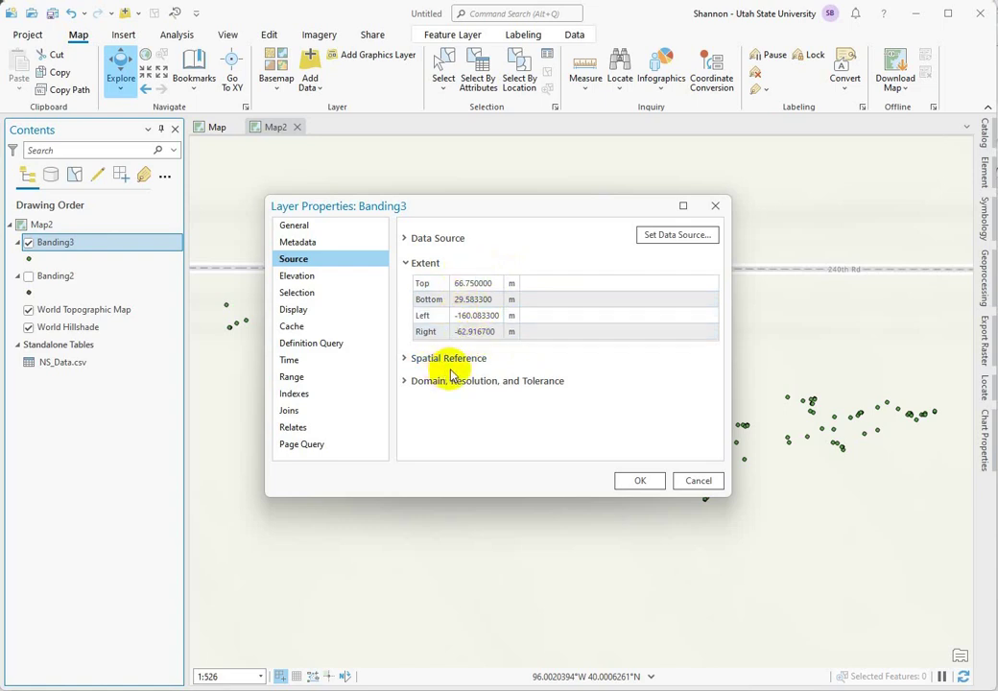
{"action": "left_click", "coordinate": [718, 206]}
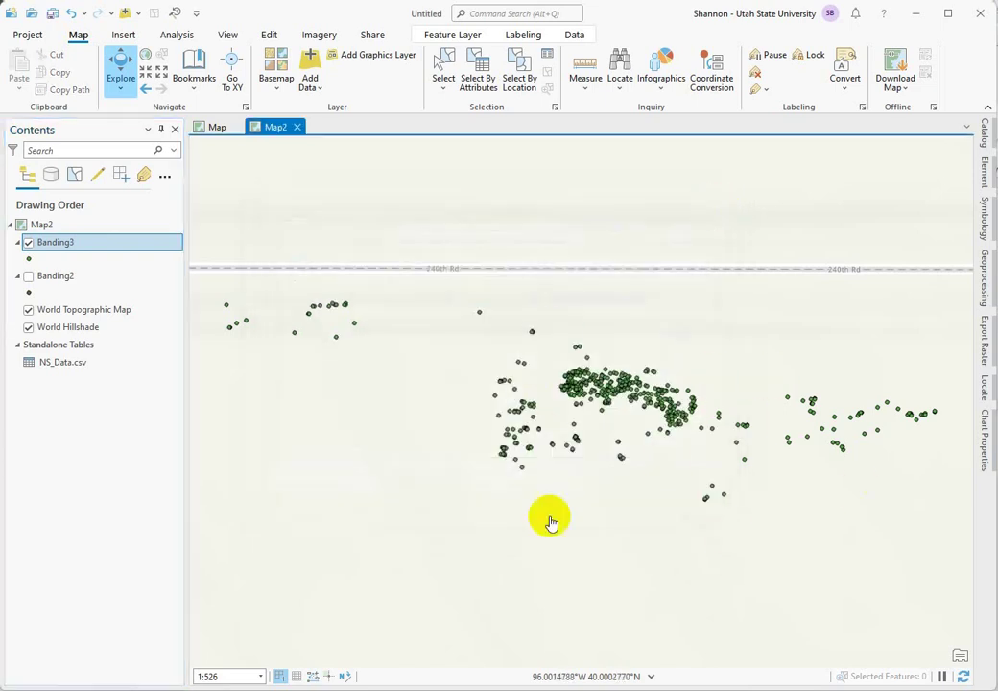
- Inspect the clustered Banding3 points, then zoom out until the spread becomes a tiny speck
{"action": "left_click", "coordinate": [602, 382]}
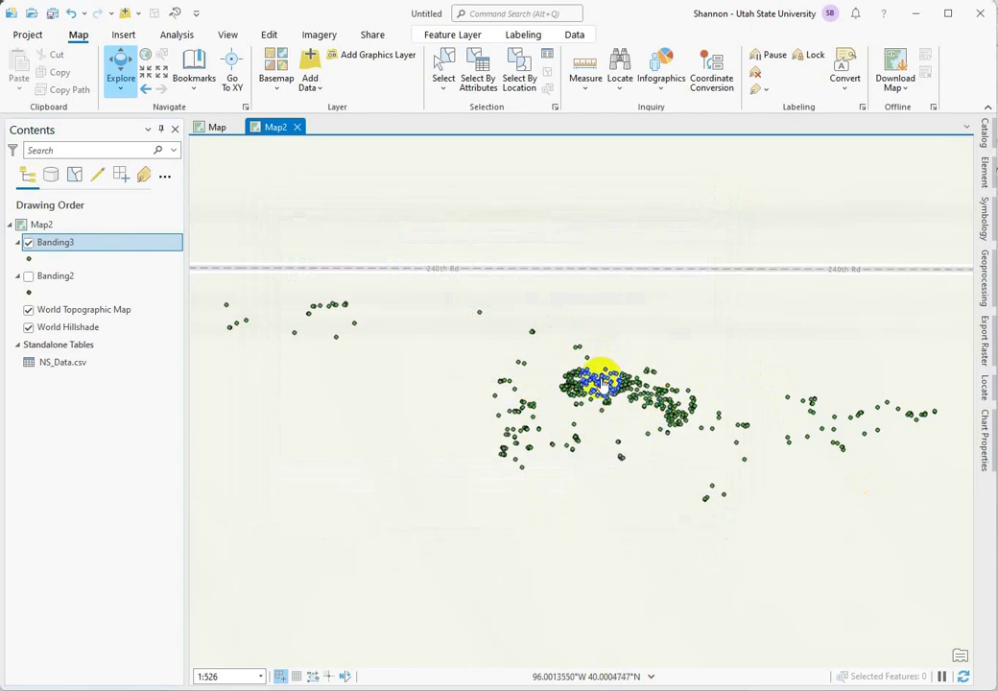
{"action": "left_click", "coordinate": [635, 388]}
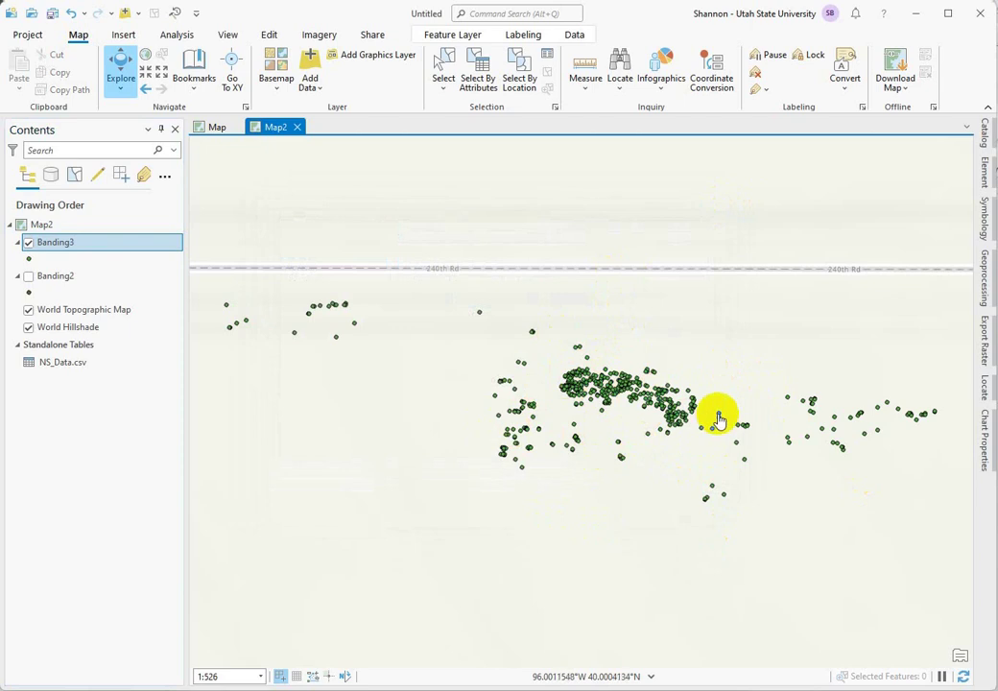
{"action": "scroll", "coordinate": [718, 419], "scroll_direction": "down", "scroll_amount": 5}
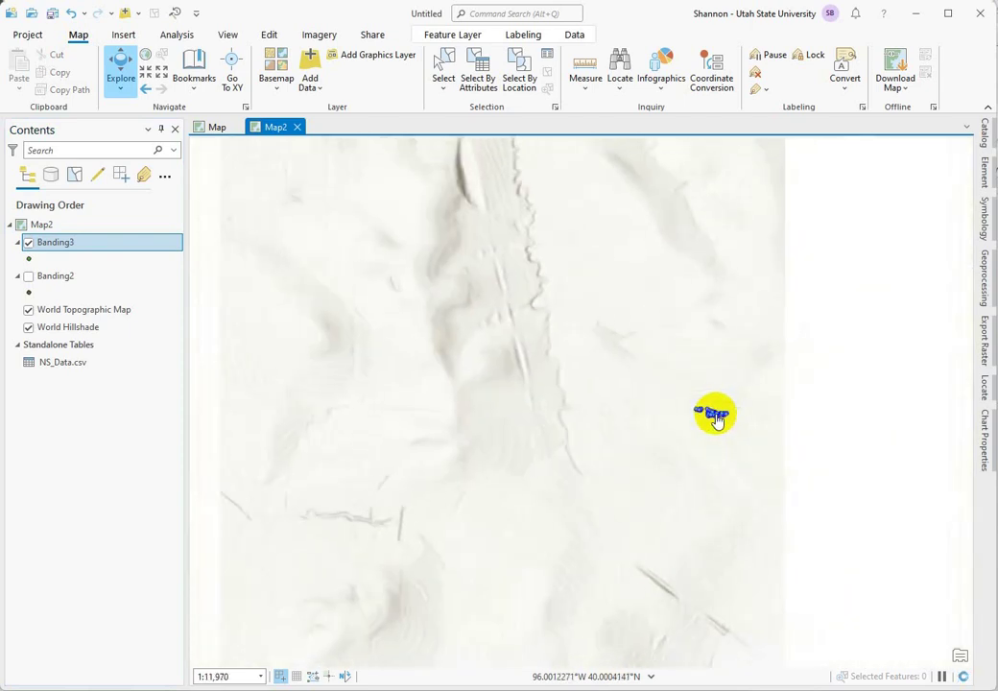
{"action": "scroll", "coordinate": [709, 414], "scroll_direction": "down", "scroll_amount": 10}
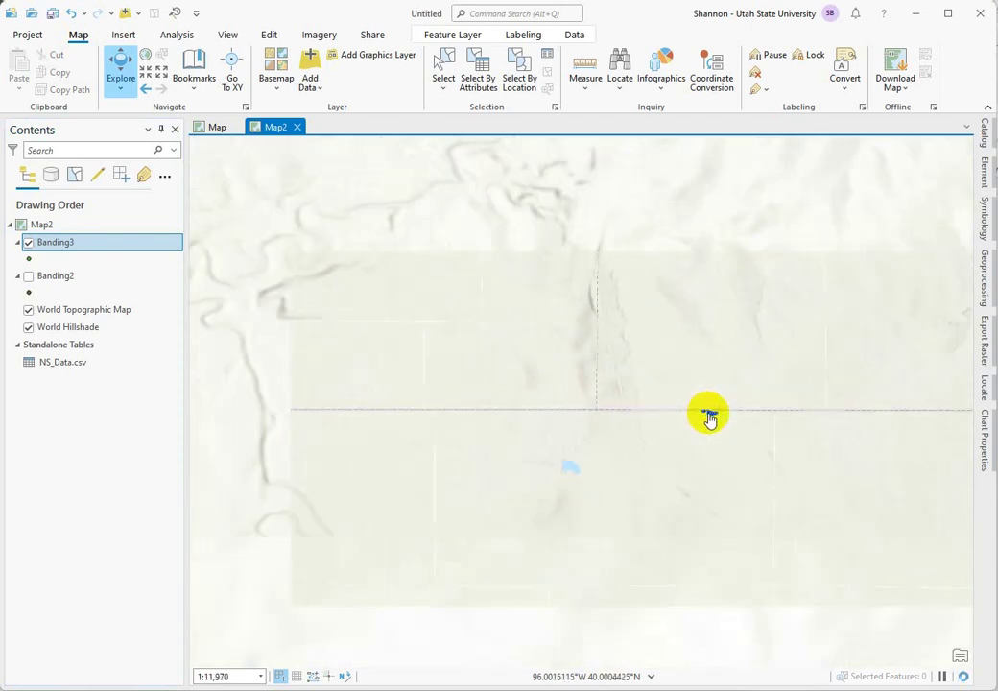